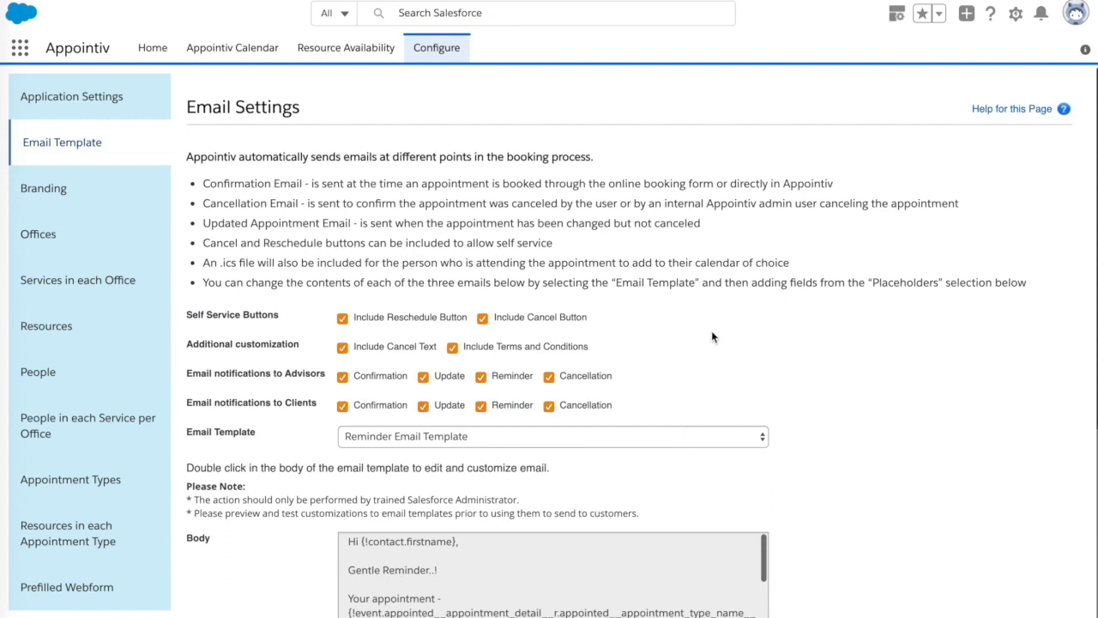
Step: View the Confirmation, Updated Appointment, Reminder and Cancellation email templates one after another
left_click(532, 439)
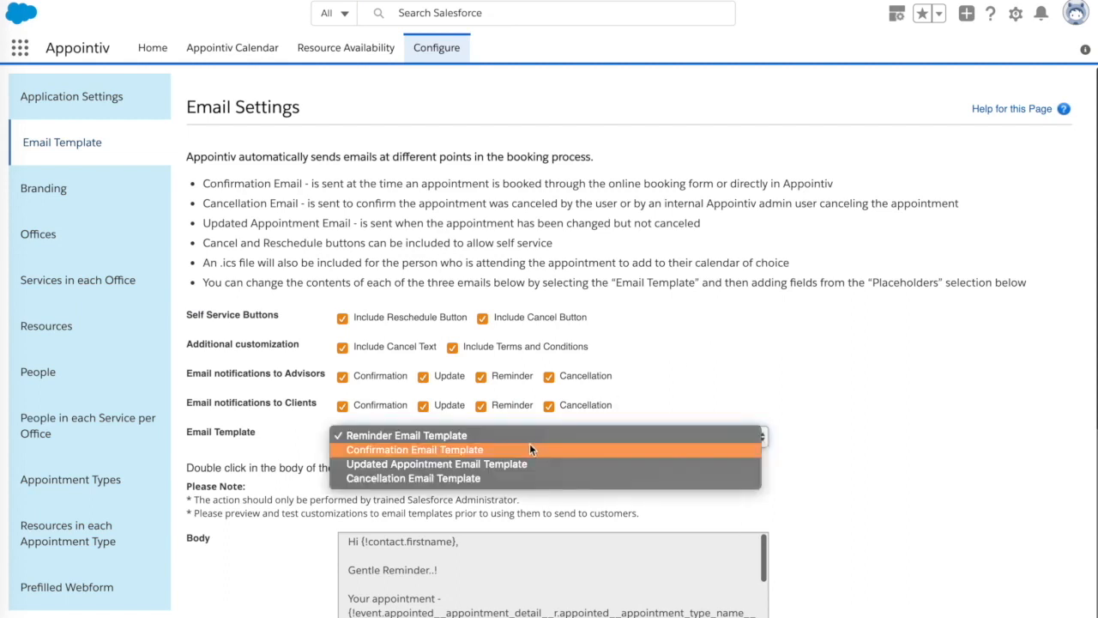
left_click(478, 448)
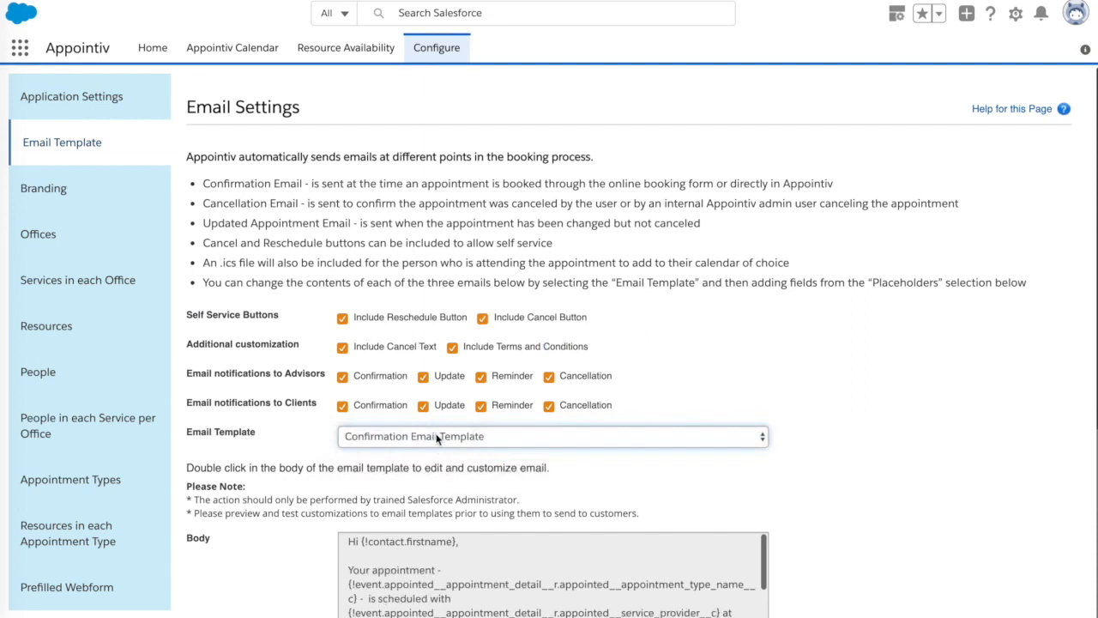
left_click(453, 436)
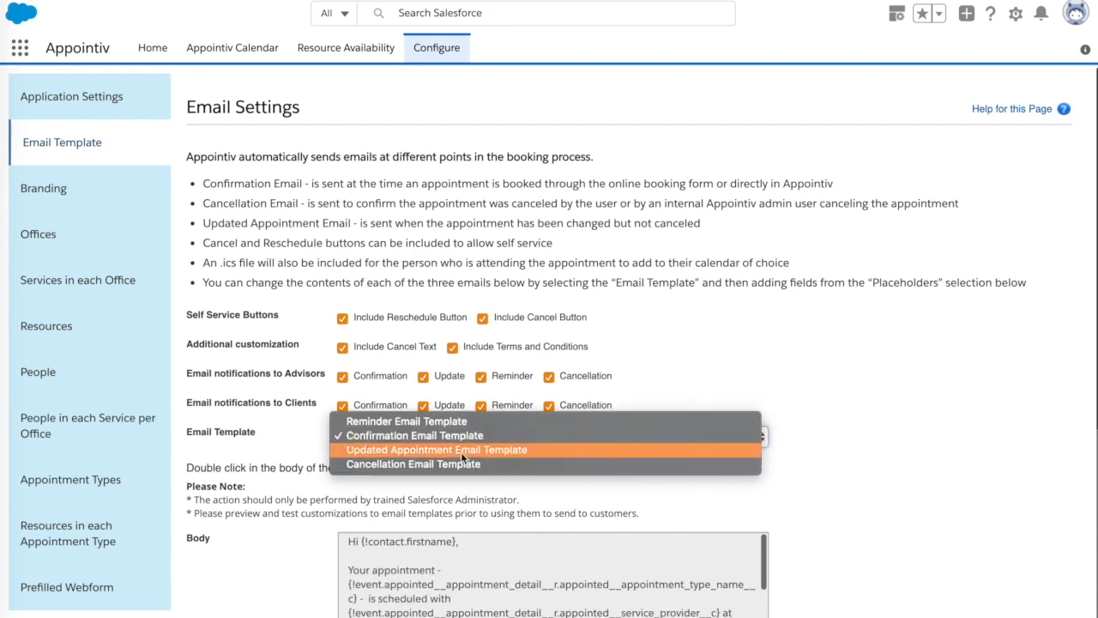
left_click(460, 451)
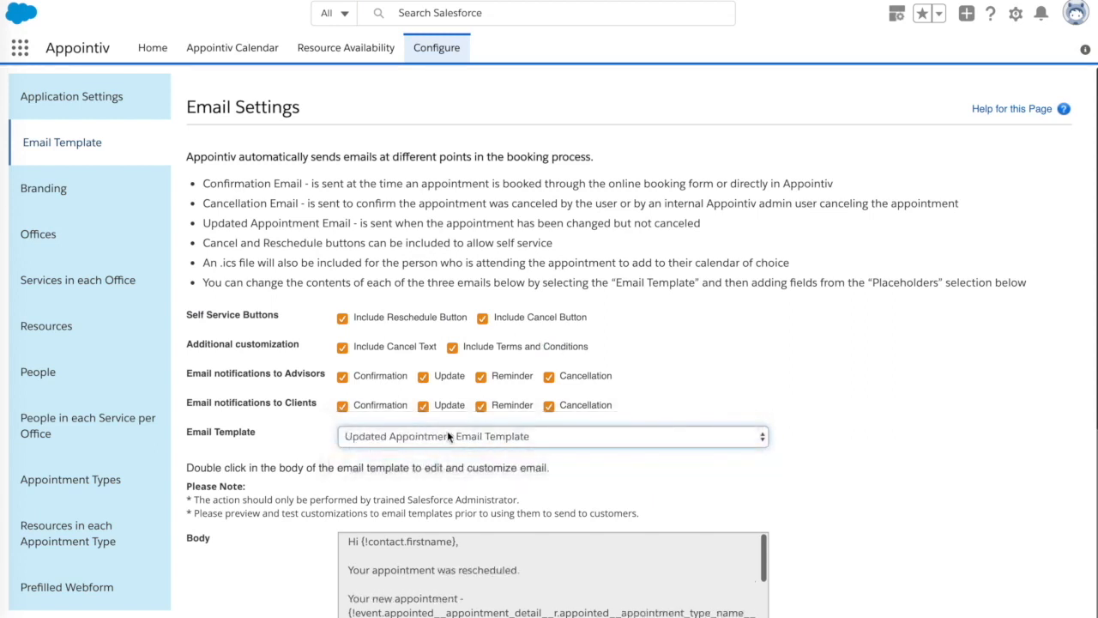
left_click(449, 436)
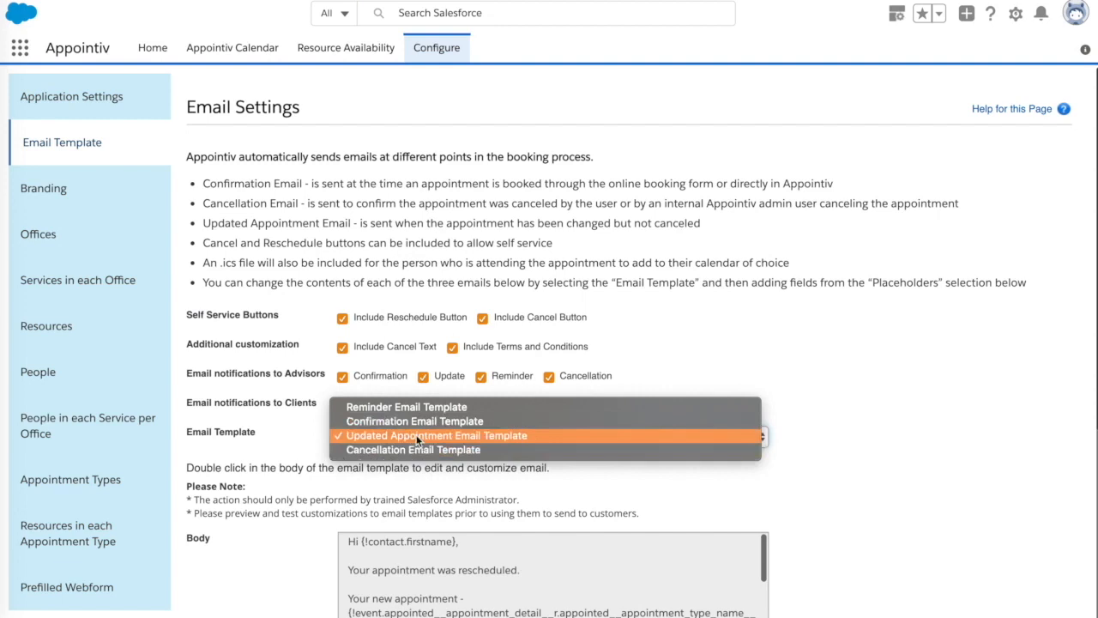
left_click(408, 407)
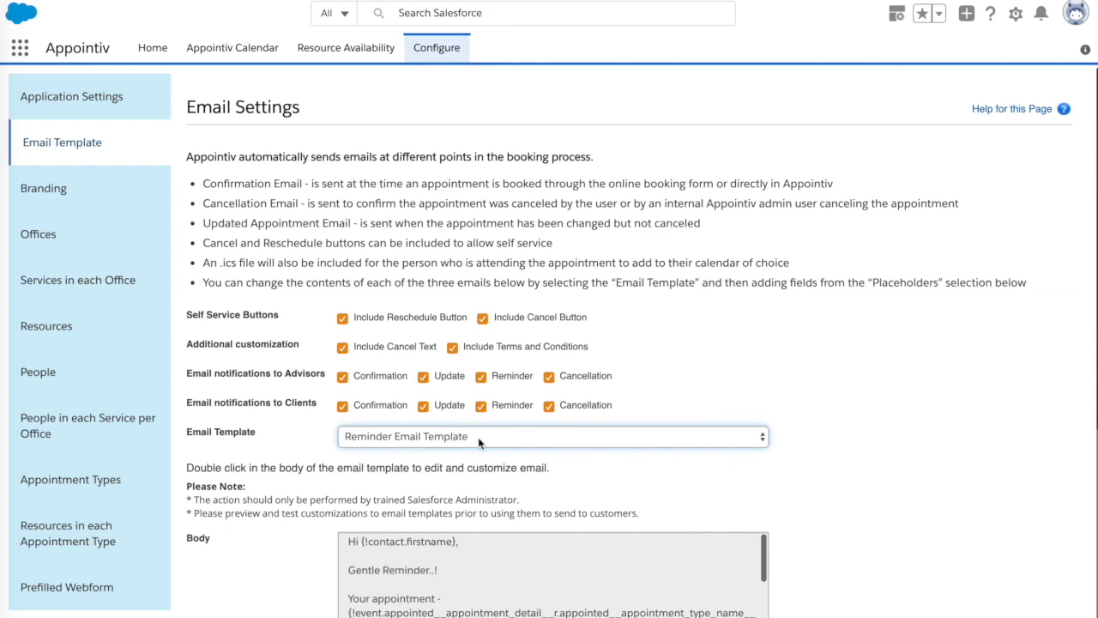
left_click(478, 436)
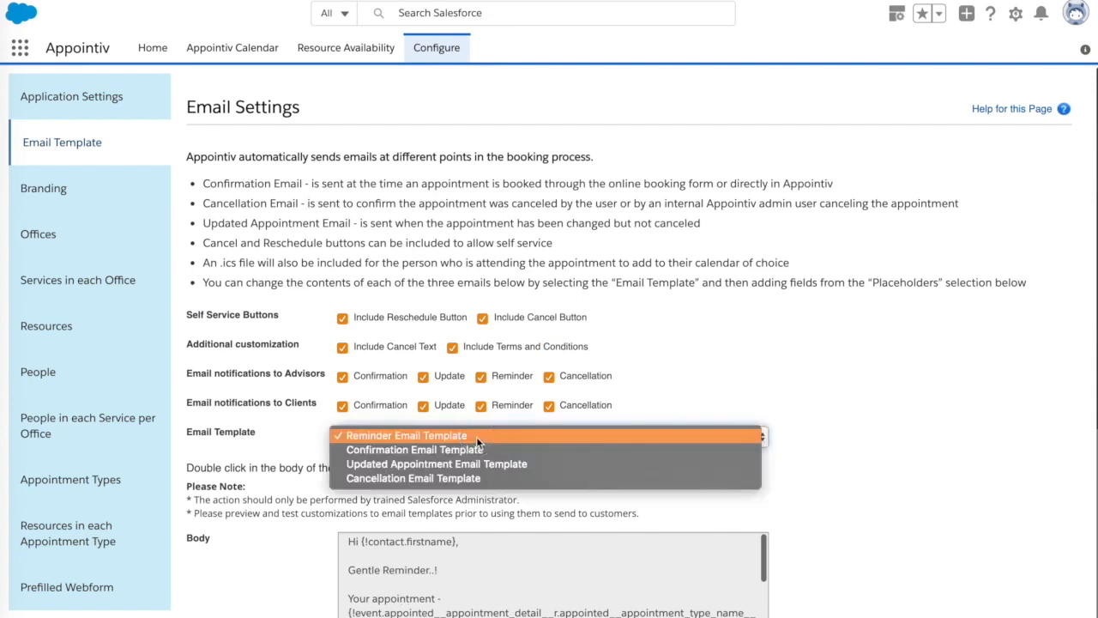
left_click(459, 486)
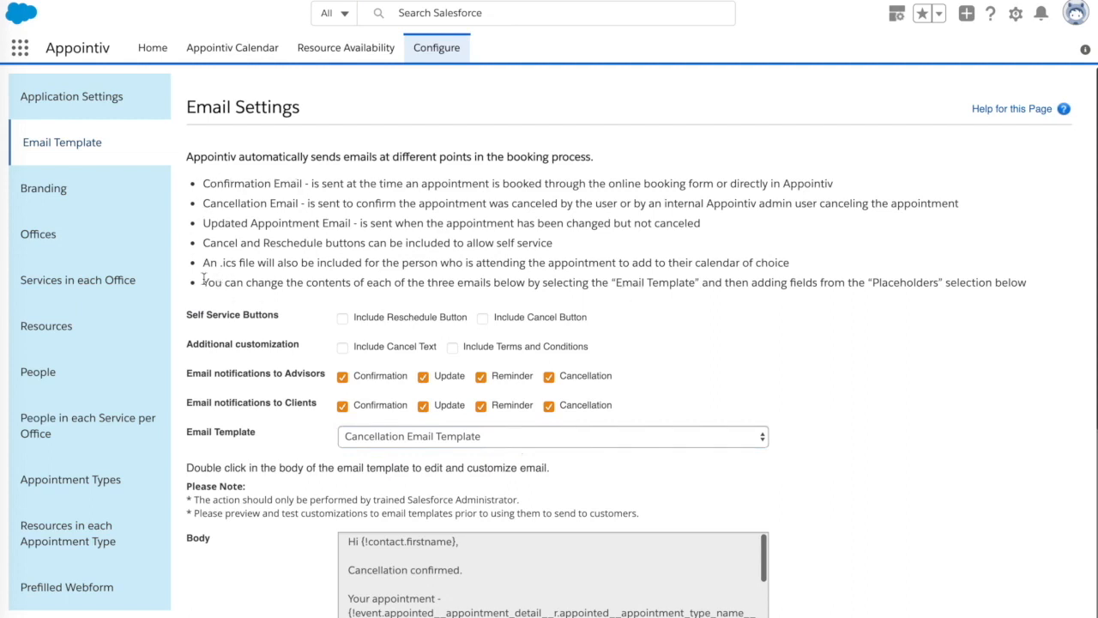
left_click_drag(204, 264, 322, 260)
left_click(321, 260)
scroll(850, 326, "down", 1)
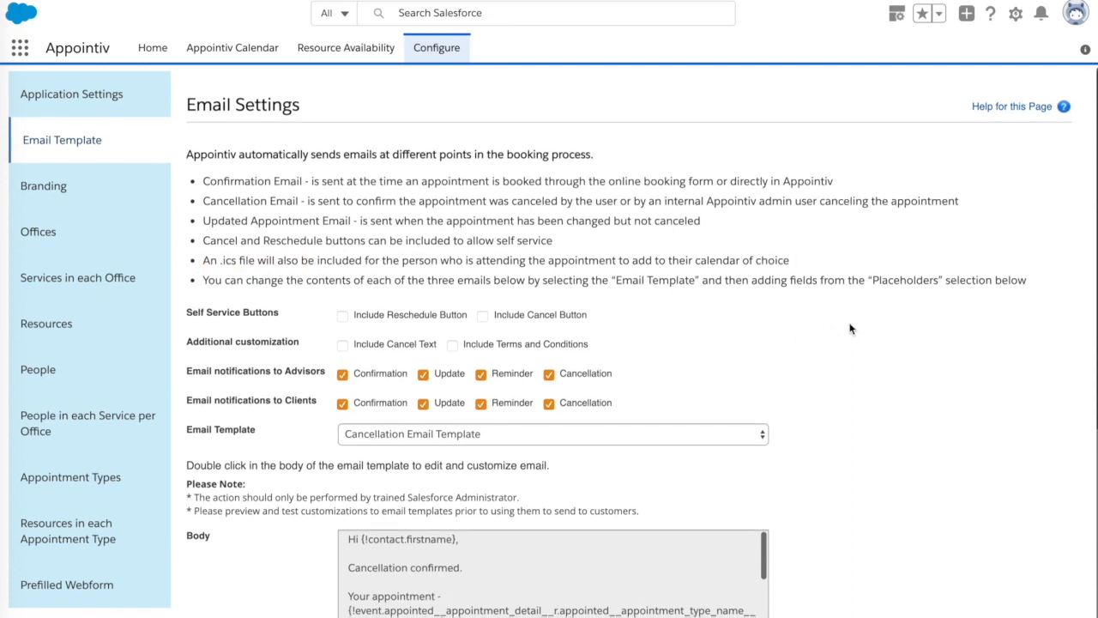
scroll(850, 329, "up", 1)
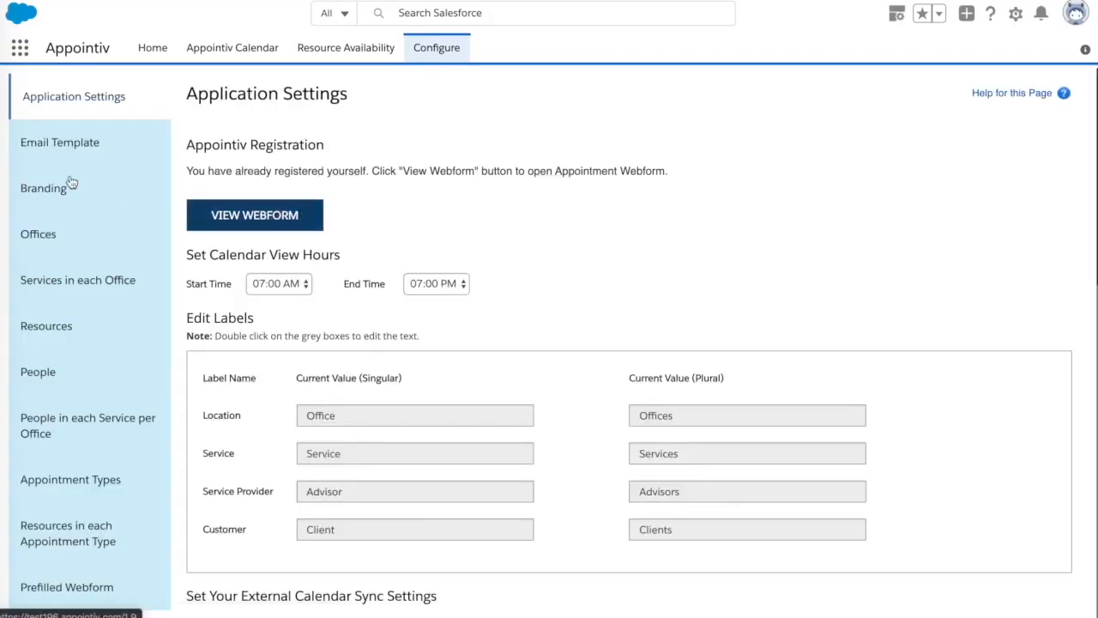
Step: Open the Email Template settings and look through them down to the Placeholders section
left_click(50, 148)
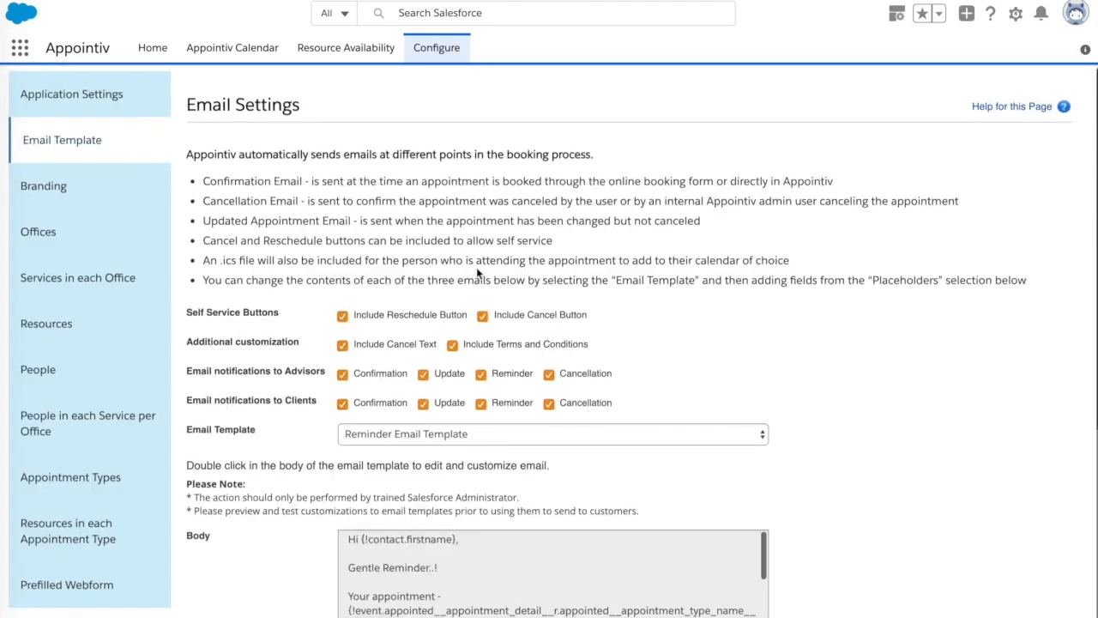
scroll(410, 287, "down", 2)
scroll(275, 289, "down", 1)
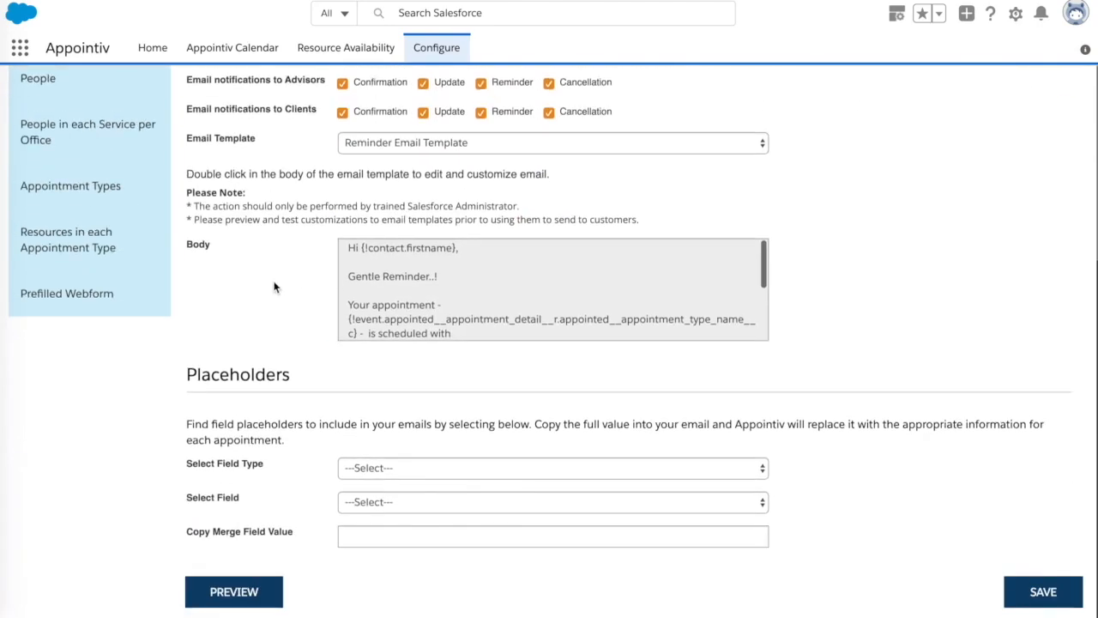
scroll(275, 287, "up", 3)
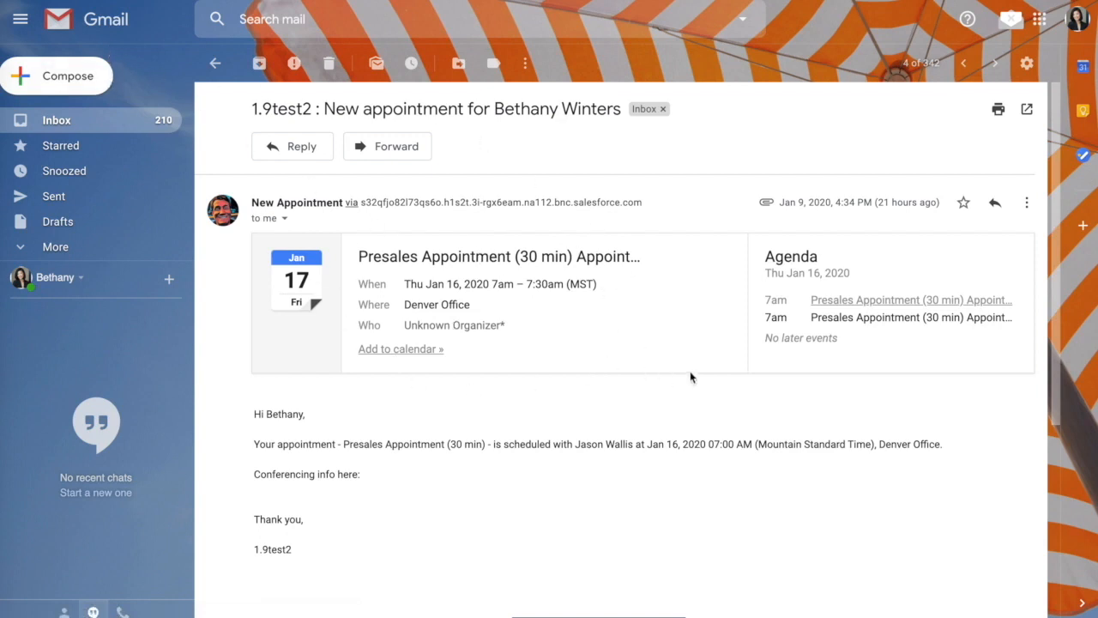
Step: Look through the received appointment email in Gmail, including its Reschedule and Cancel Appointment buttons and the notes below
scroll(582, 336, "down", 2)
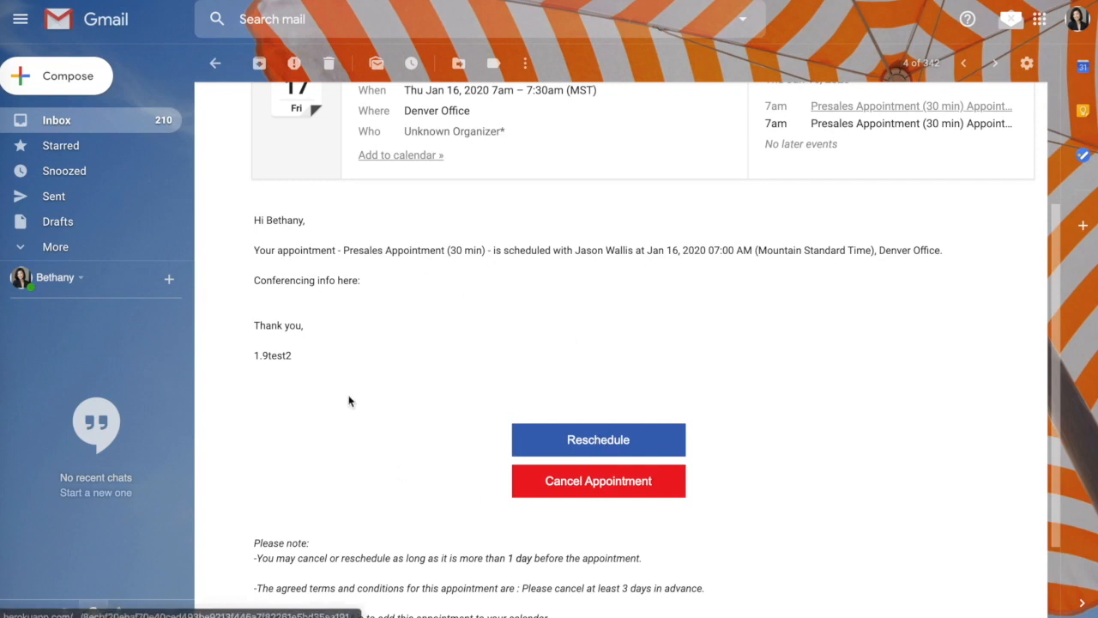
scroll(346, 403, "down", 1)
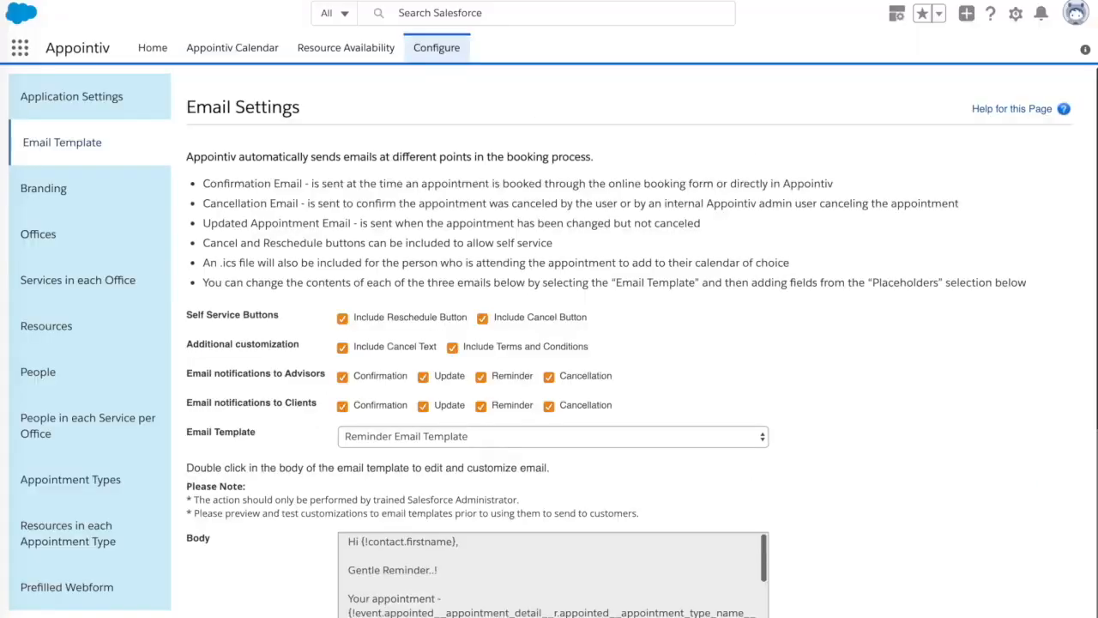
Step: Display the Confirmation Email Template and examine the email notification options for advisors
left_click(455, 437)
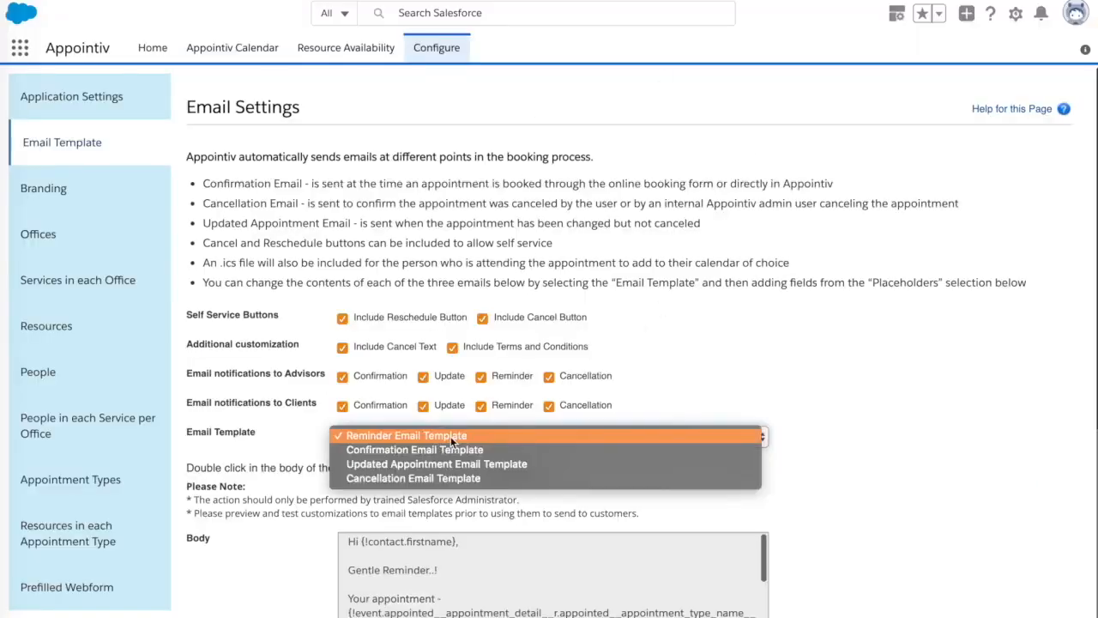
left_click(467, 450)
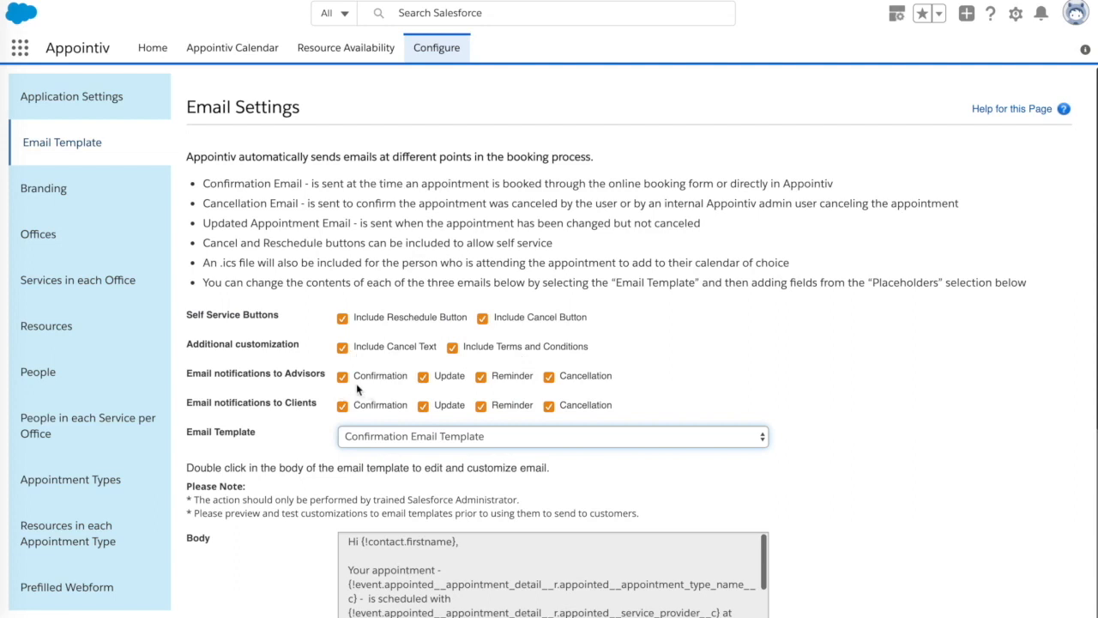
double_click(302, 374)
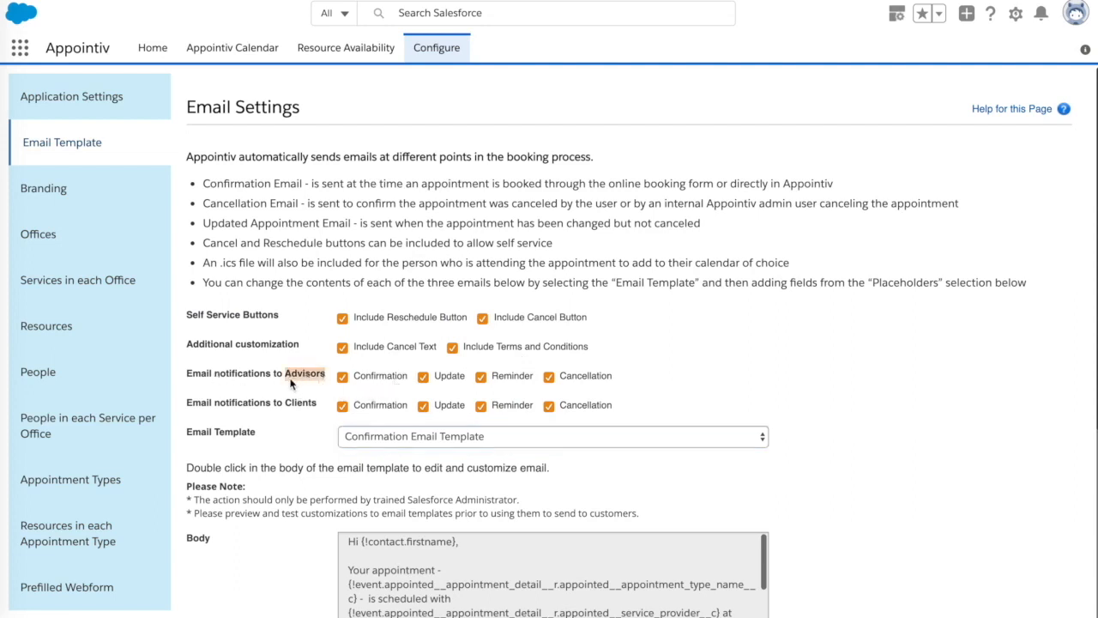
scroll(291, 384, "down", 1)
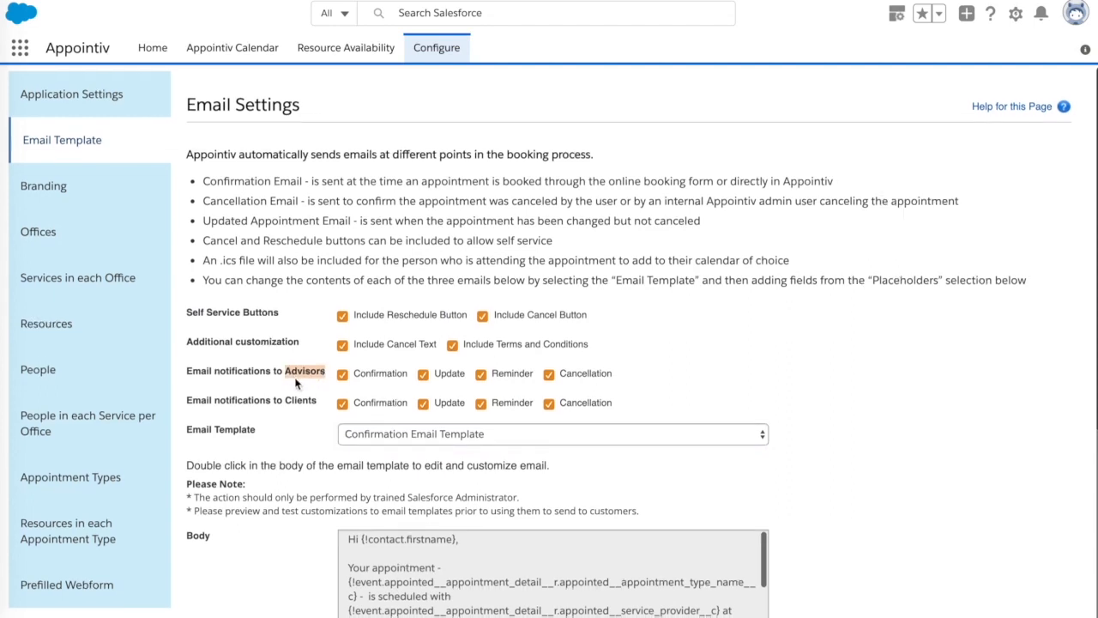
left_click(361, 382)
left_click(361, 383)
Step: Select the Confirmation Email Template, make its body editable and read through the text
scroll(265, 416, "down", 3)
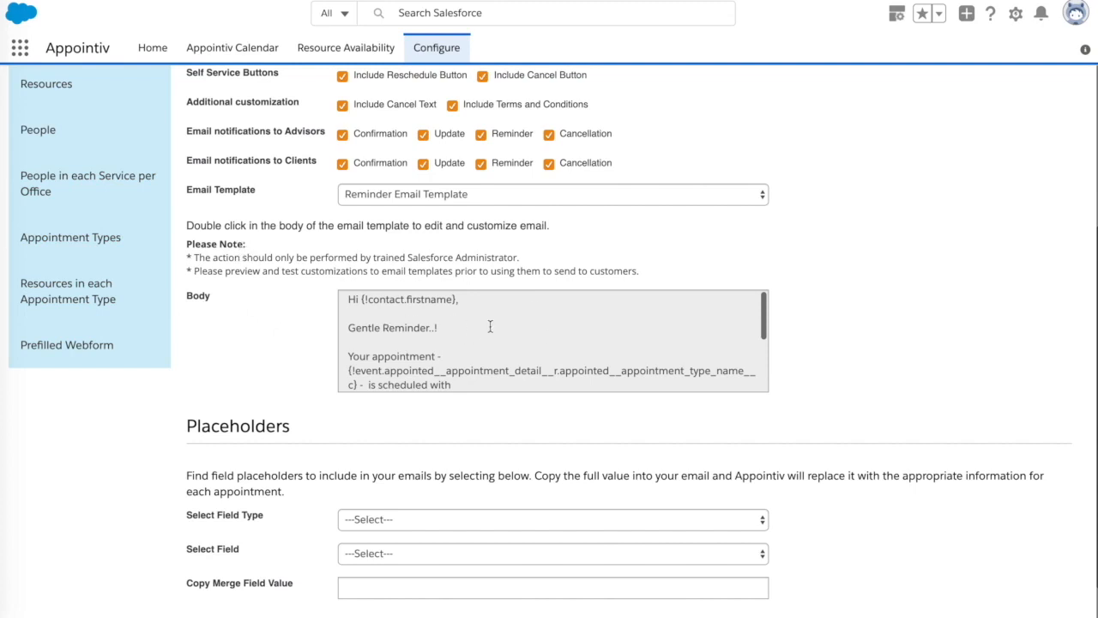
left_click(422, 199)
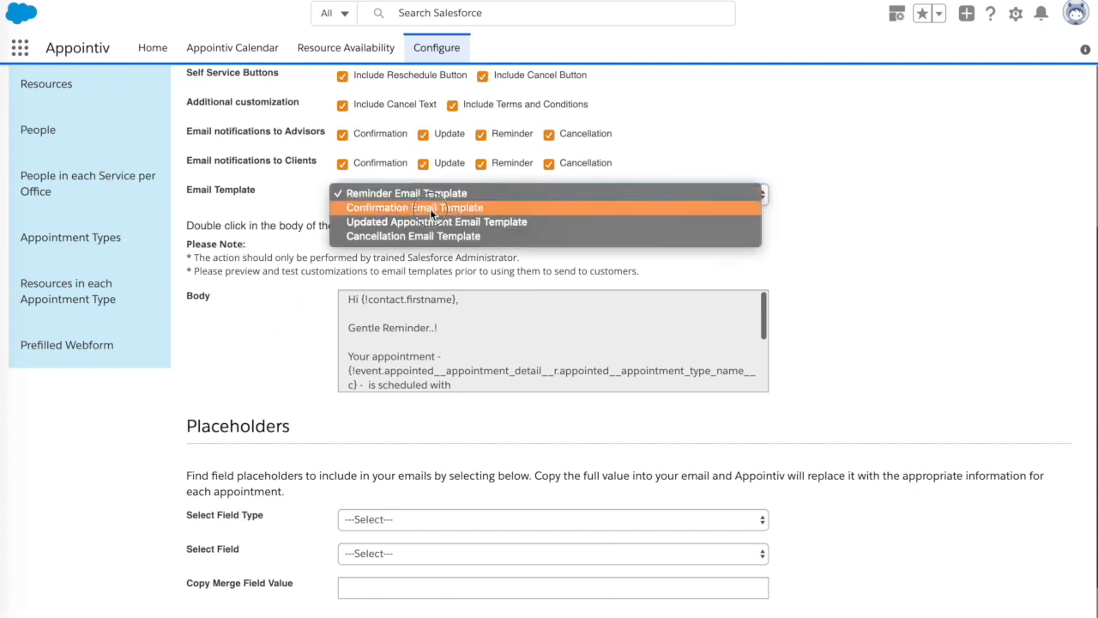
left_click(429, 209)
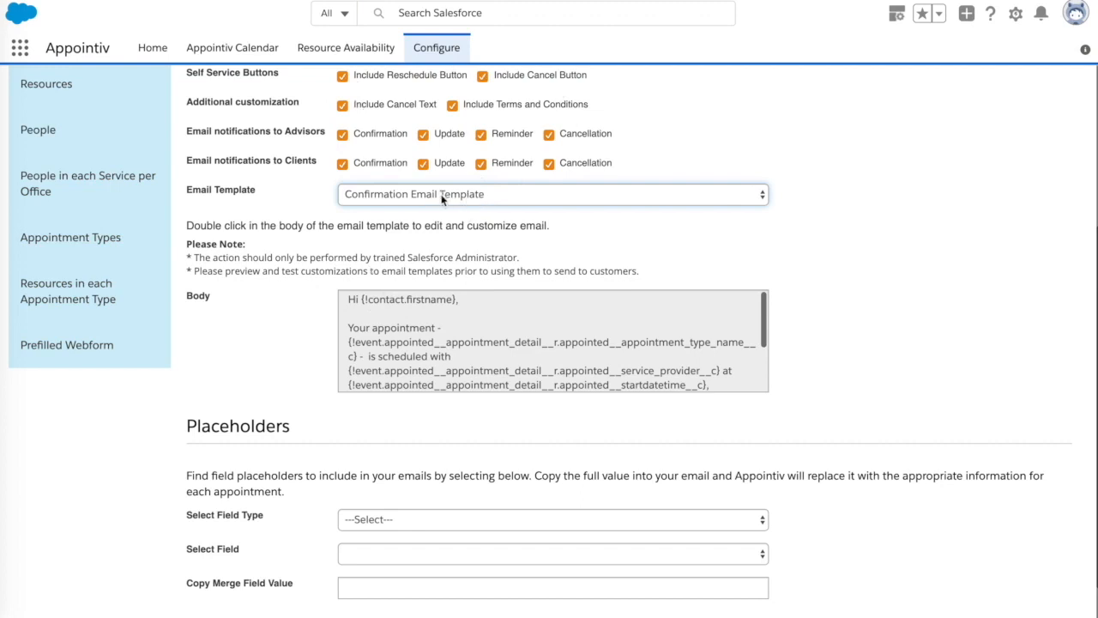
double_click(546, 314)
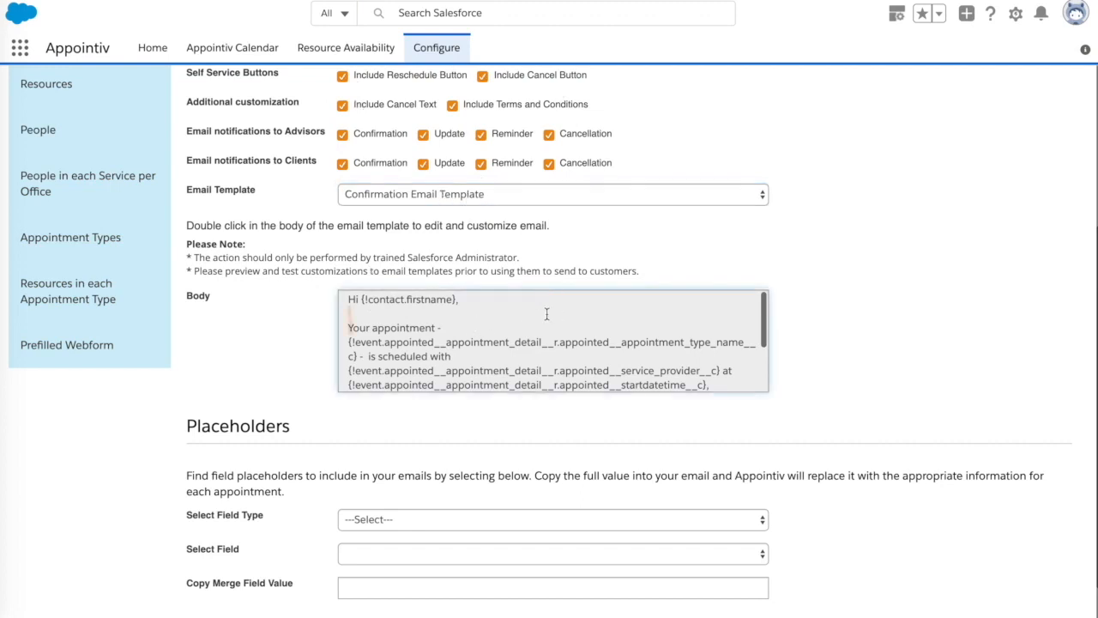
scroll(766, 389, "down", 3)
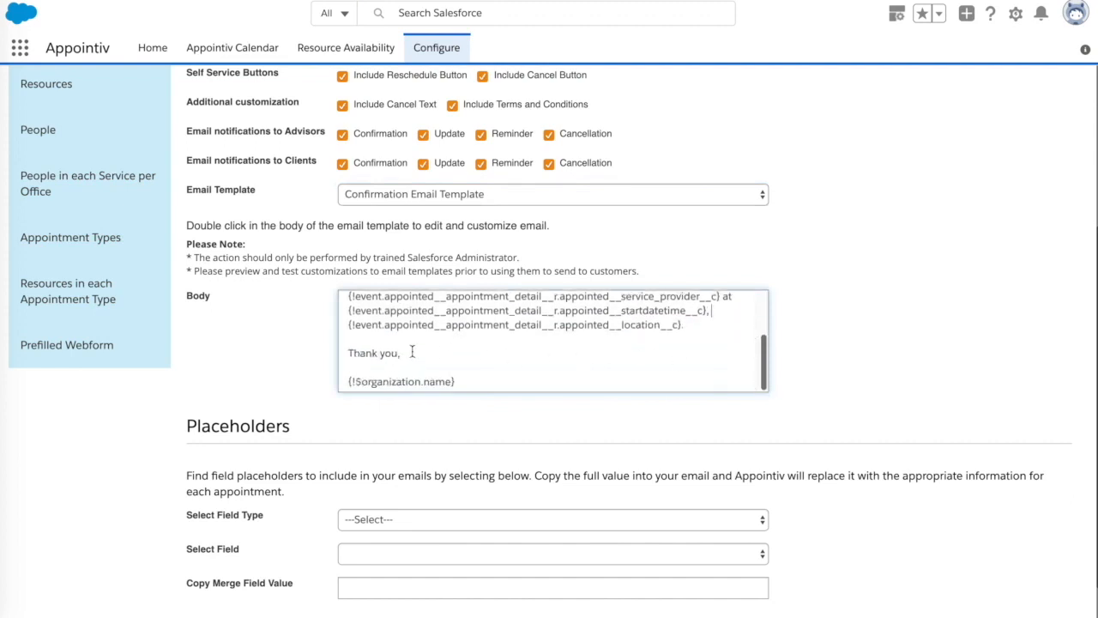
scroll(412, 352, "up", 5)
Step: Insert "hi there" after "Your appointment -" in the confirmation body, followed by two line breaks, and leave the body
left_click(456, 329)
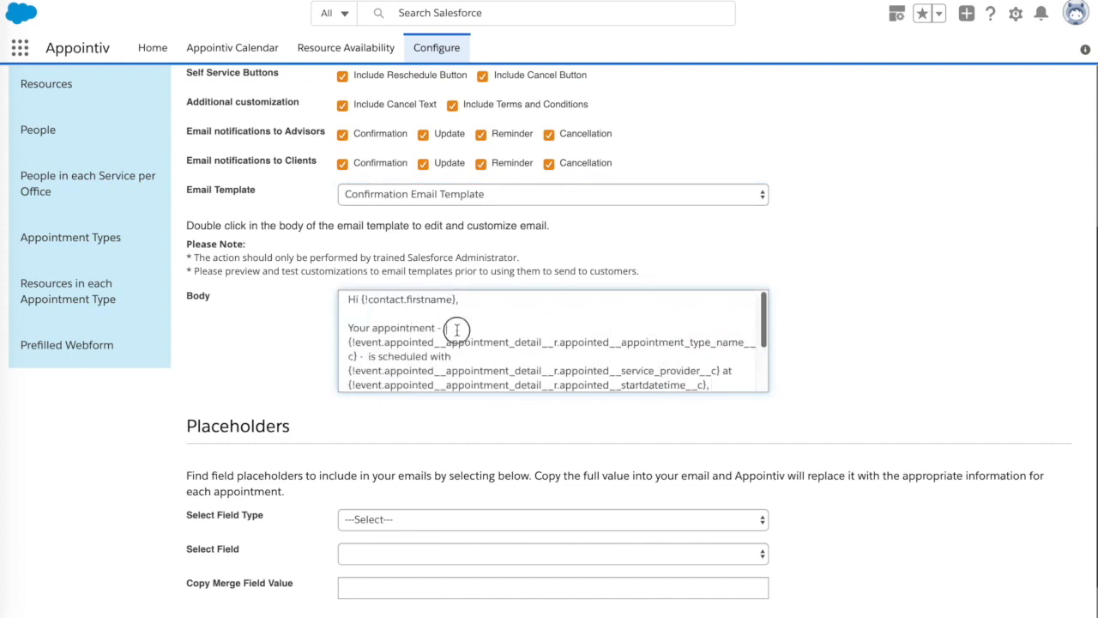
type("hi there")
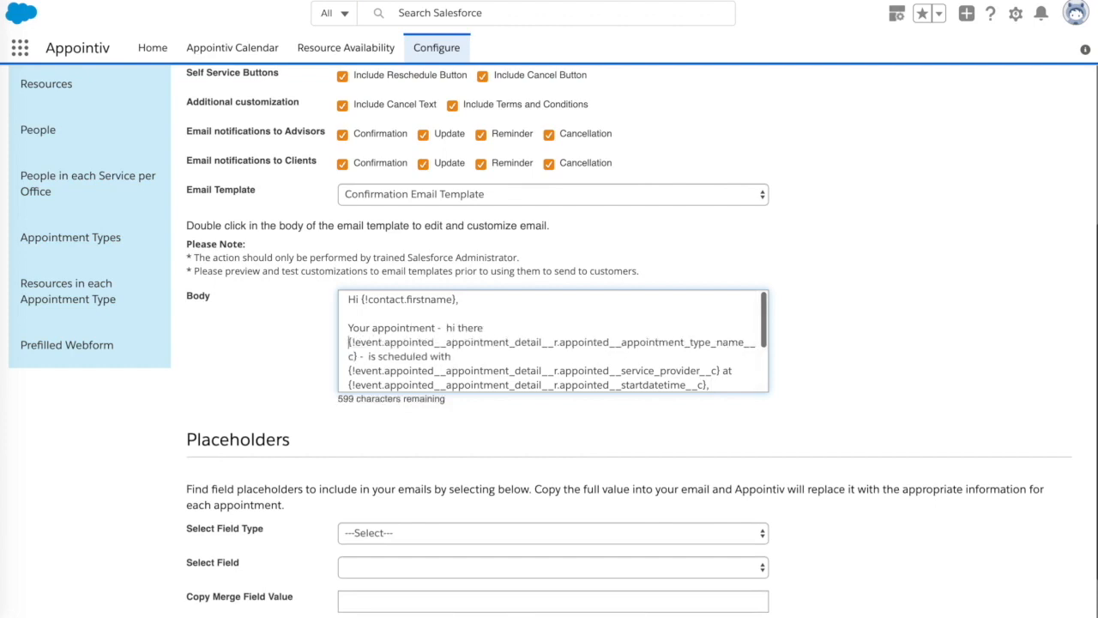
key("Return")
key("Return")
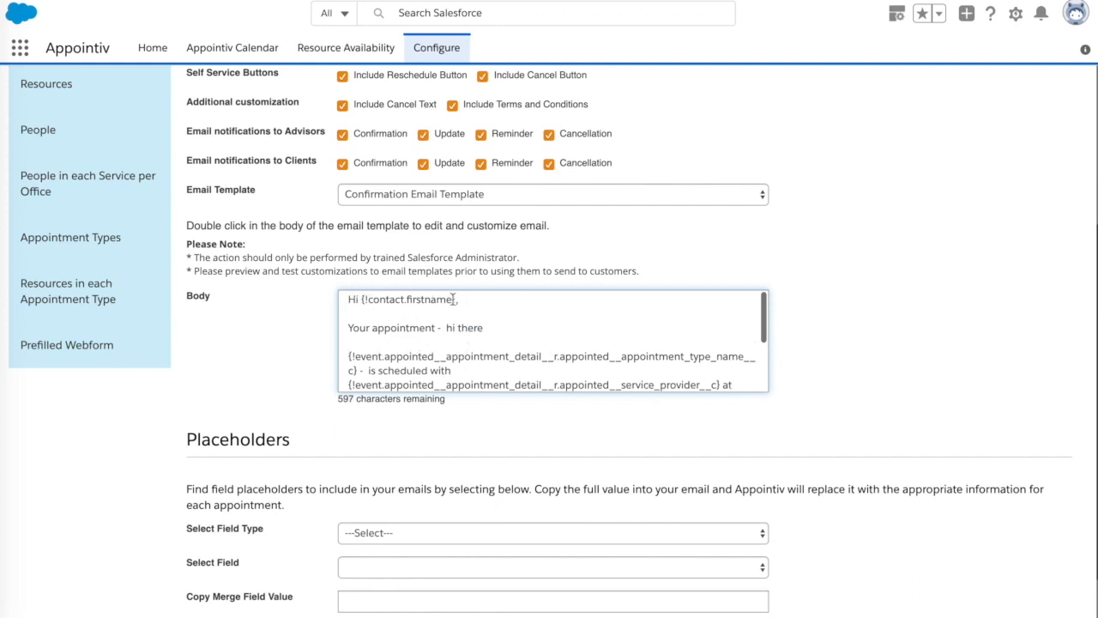
scroll(532, 355, "down", 3)
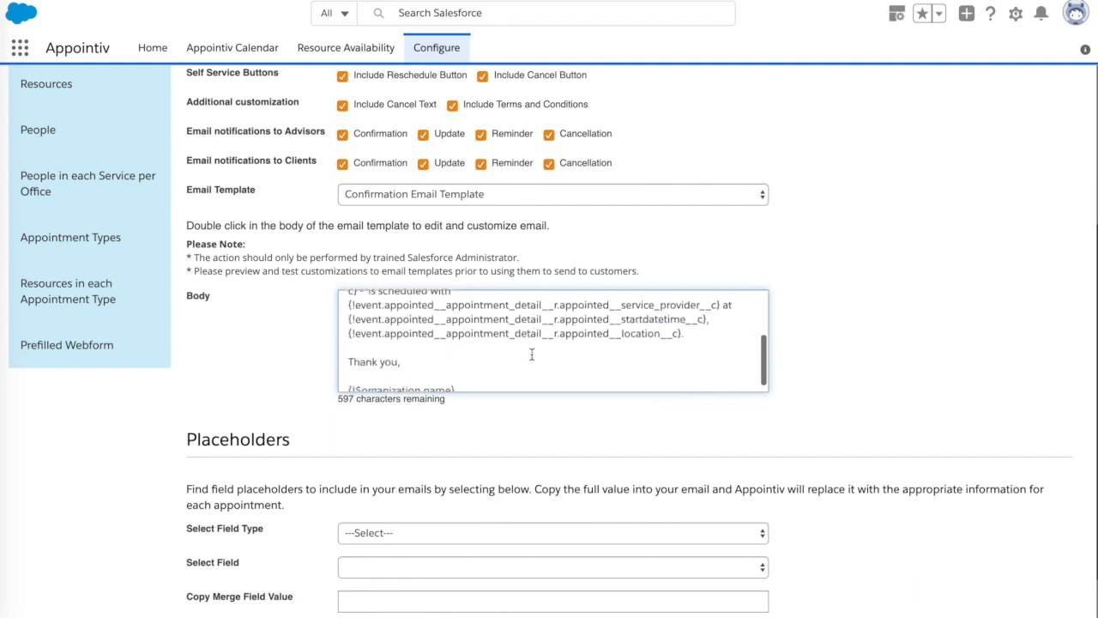
scroll(531, 354, "down", 1)
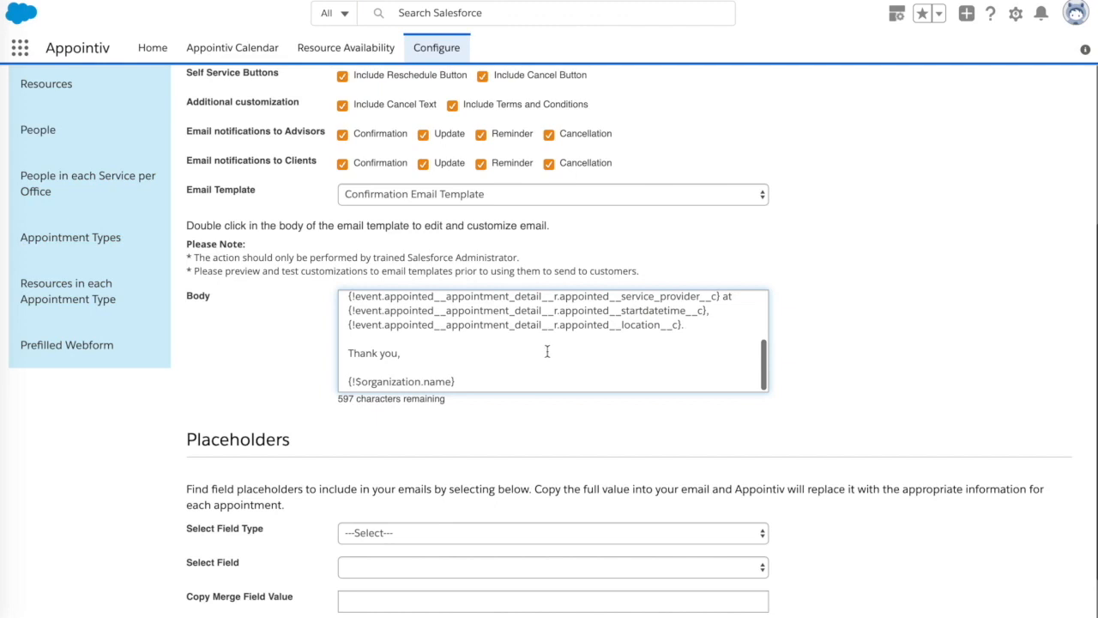
scroll(546, 352, "up", 2)
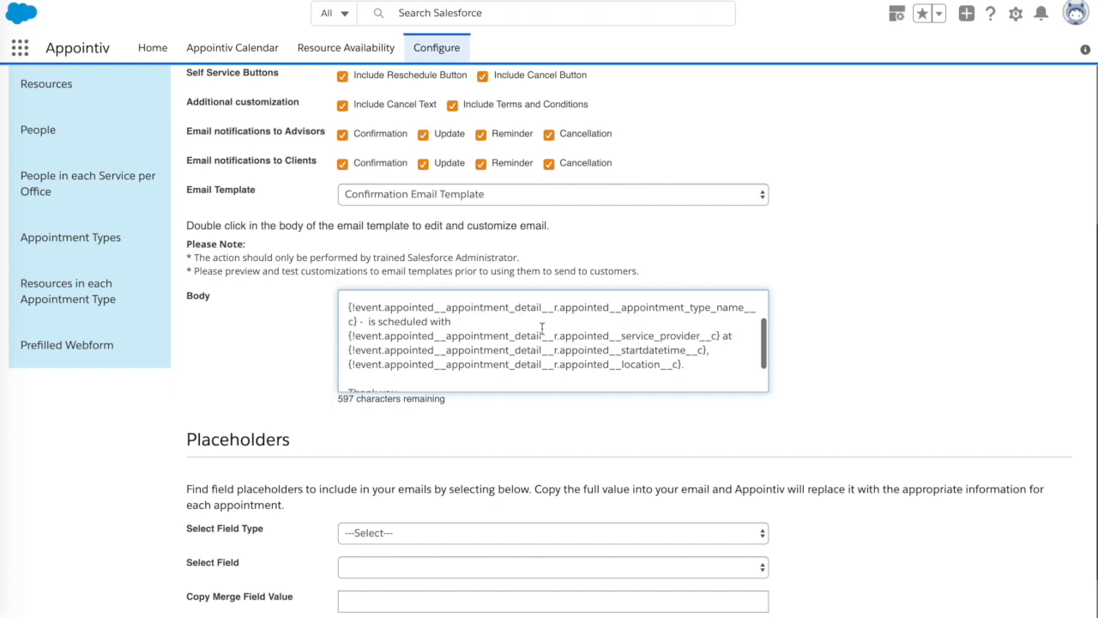
left_click(297, 341)
Step: Set the placeholder field type to Contact and check which contact fields are offered for merging
scroll(301, 347, "down", 1)
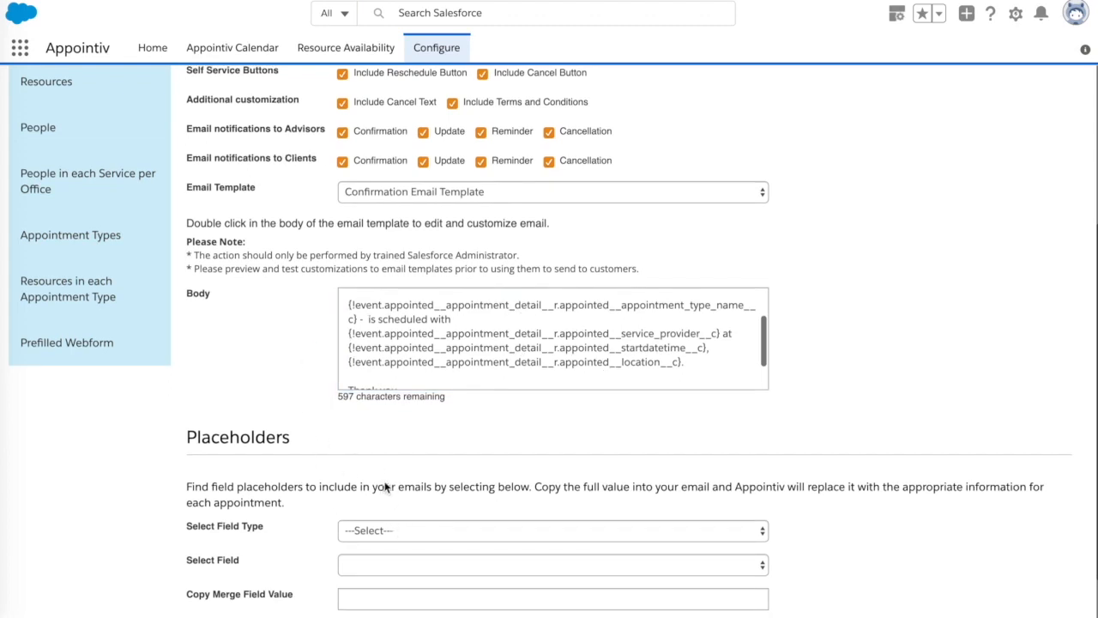
left_click(389, 529)
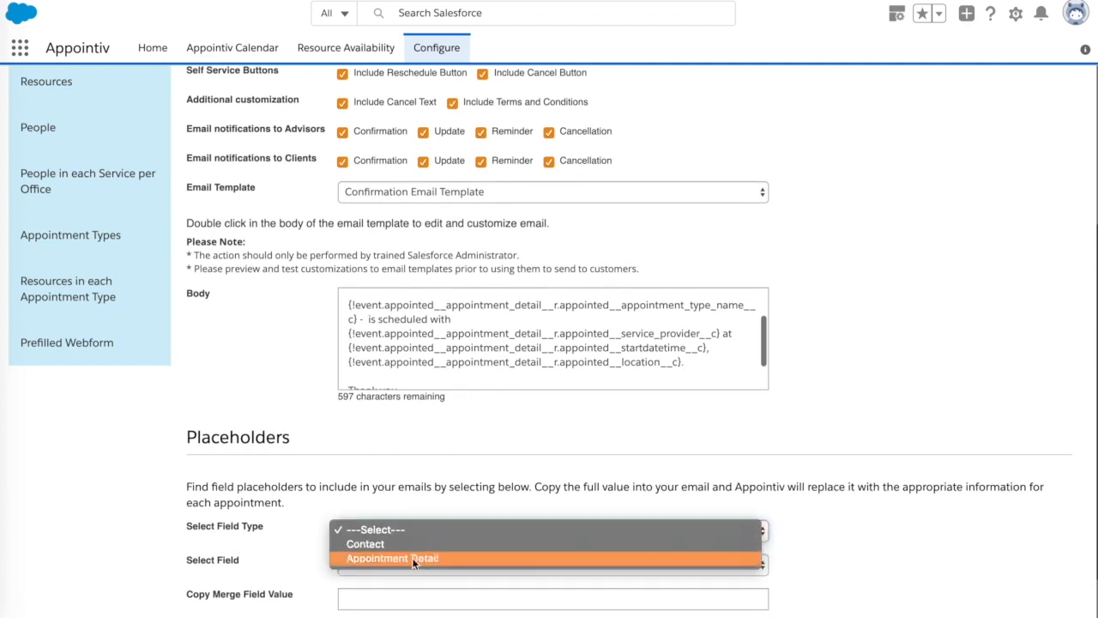
left_click(410, 545)
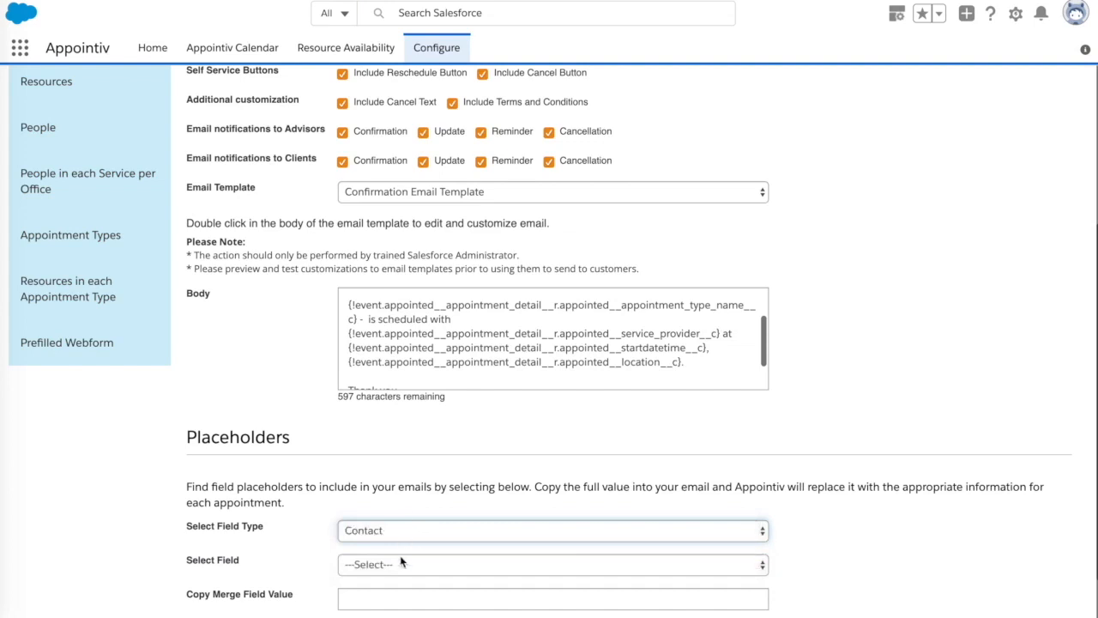
left_click(401, 563)
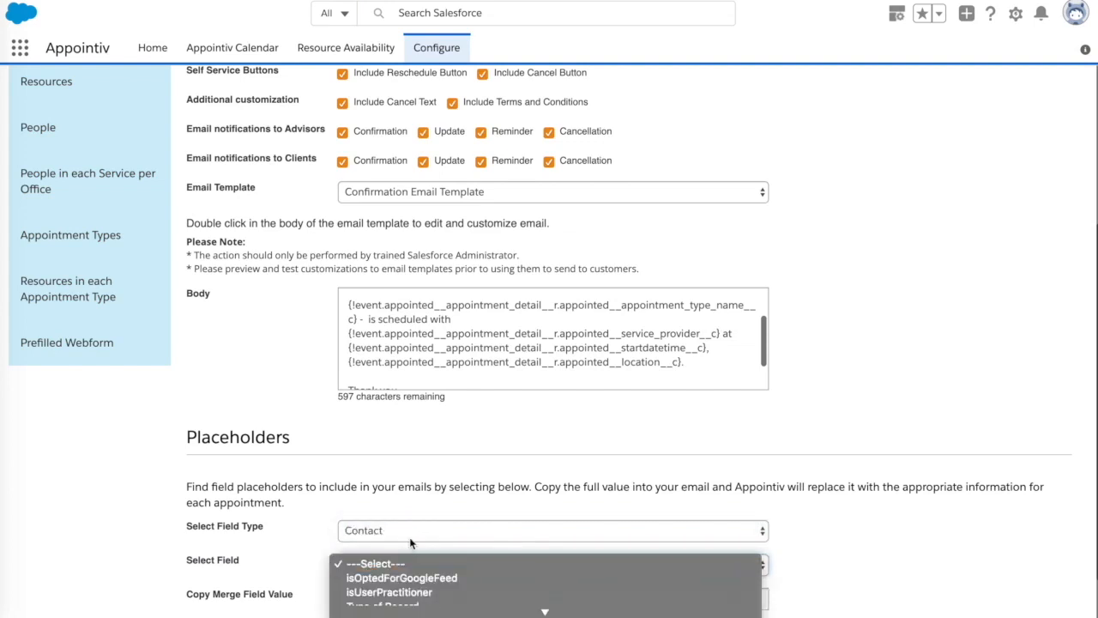
left_click(409, 535)
Step: Switch the placeholder field type to Appointment Detail and look through its available fields without choosing one
left_click(411, 535)
left_click(417, 546)
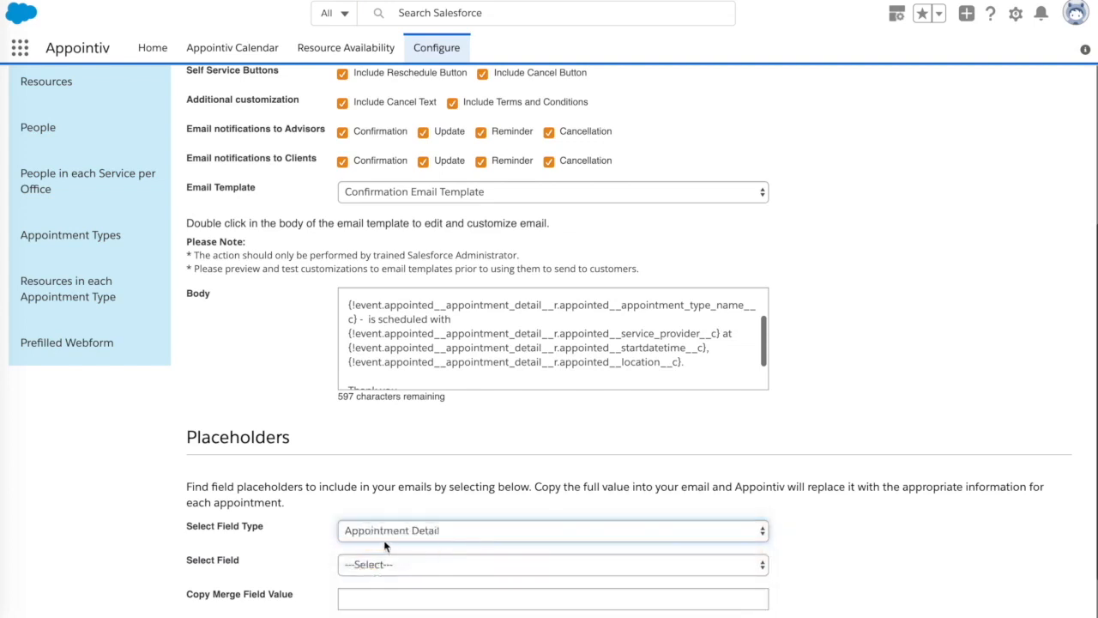
scroll(384, 539, "down", 2)
left_click(371, 502)
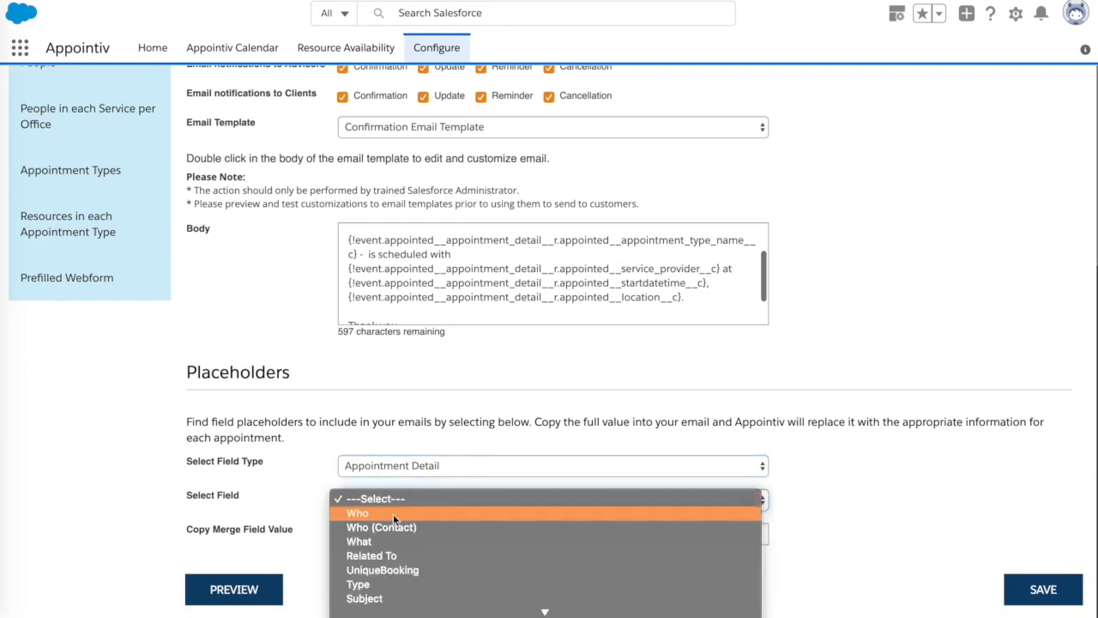
scroll(477, 561, "down", 5)
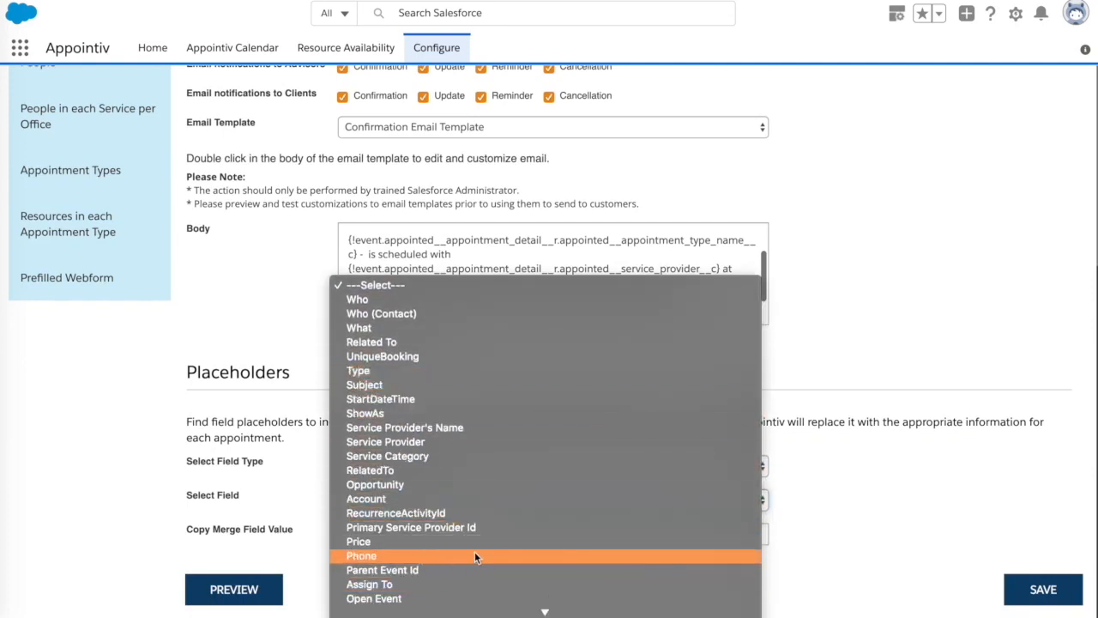
left_click(247, 446)
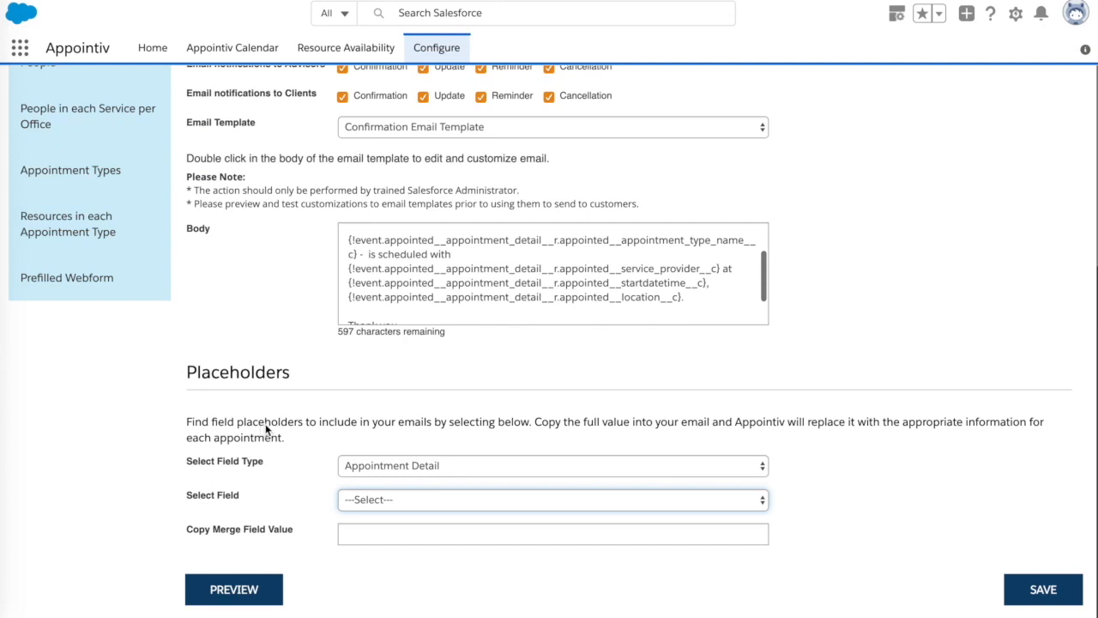
left_click(264, 427)
scroll(280, 421, "up", 1)
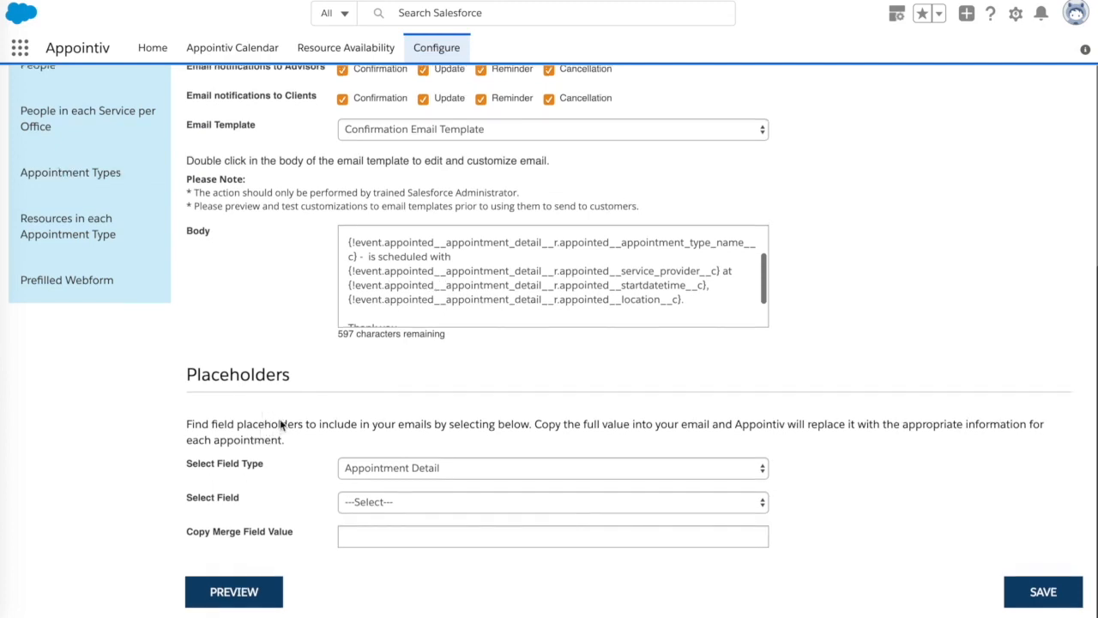
scroll(280, 425, "down", 1)
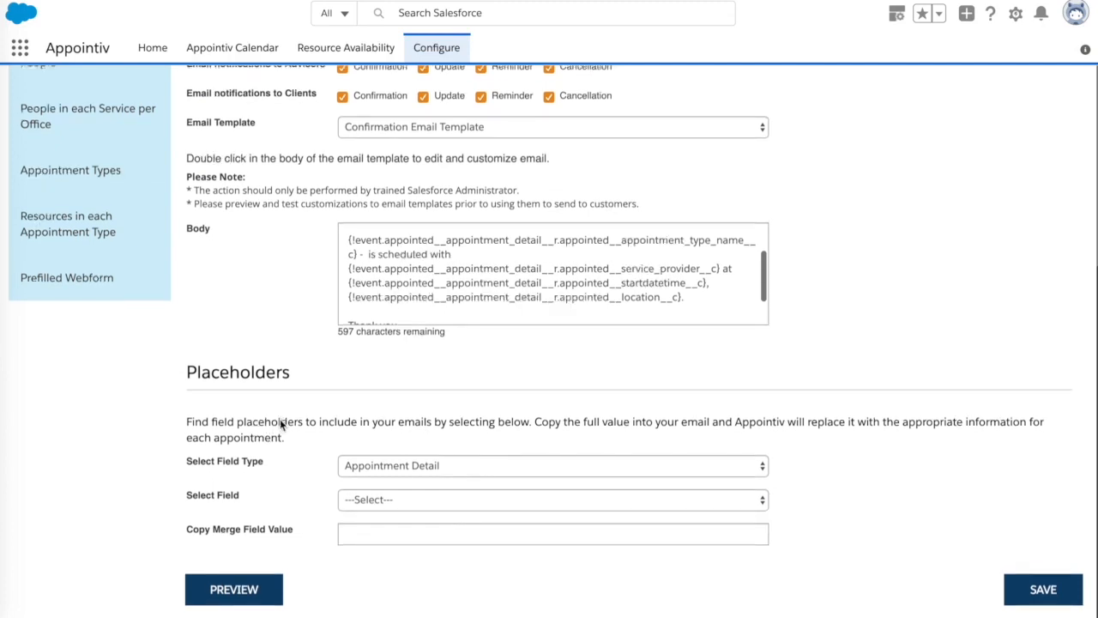